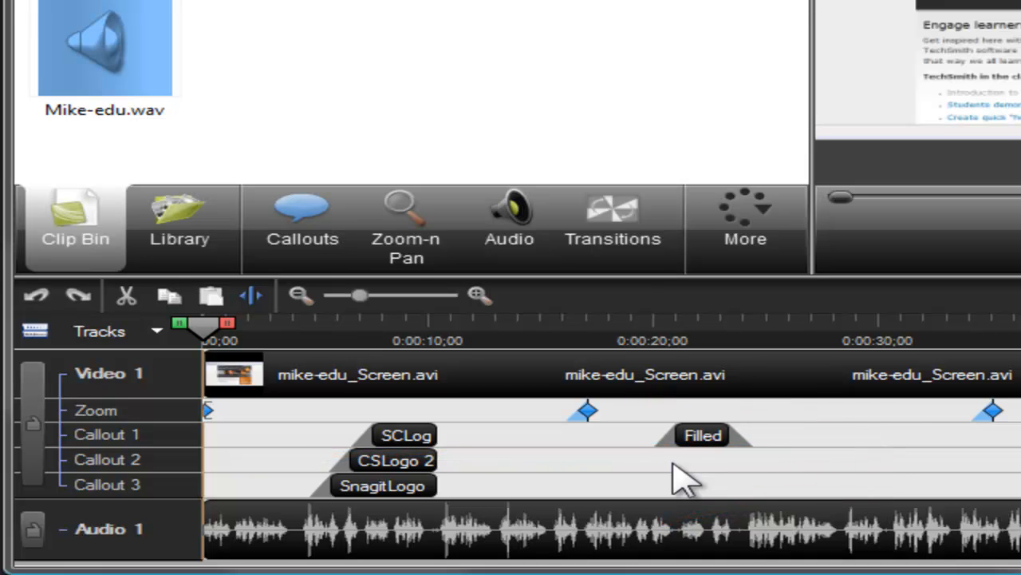
click(479, 302)
click(478, 301)
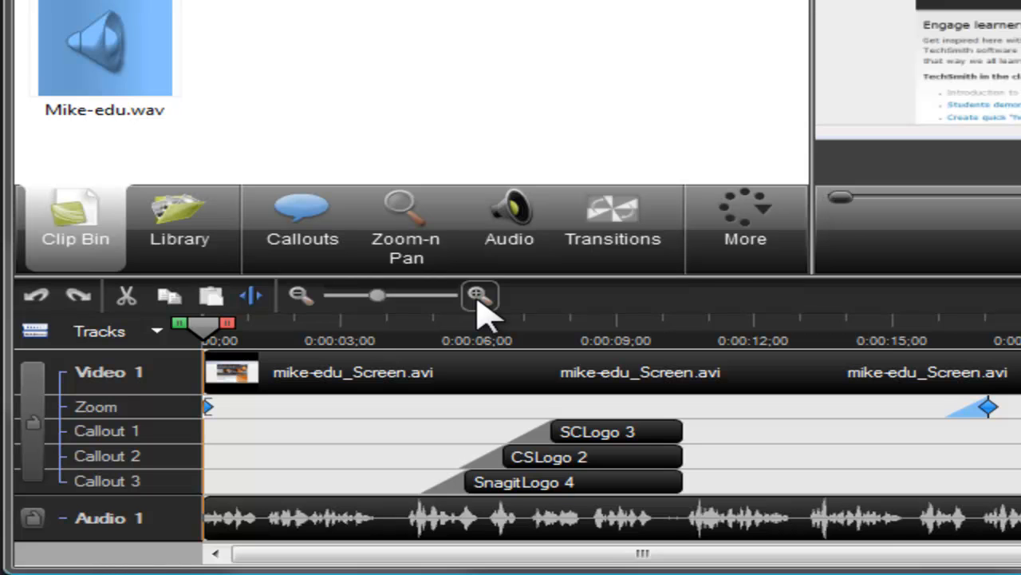
click(304, 303)
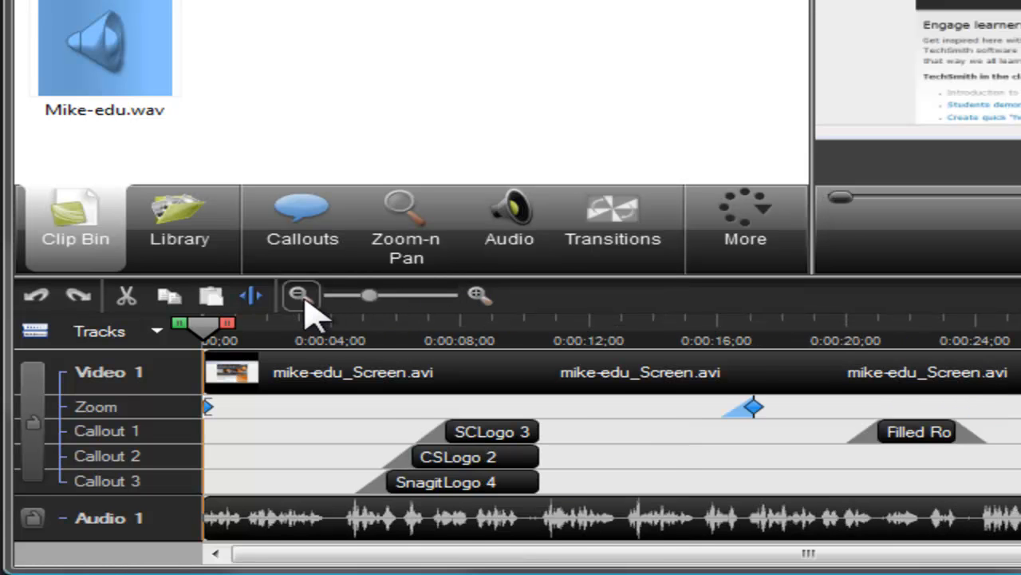
click(300, 295)
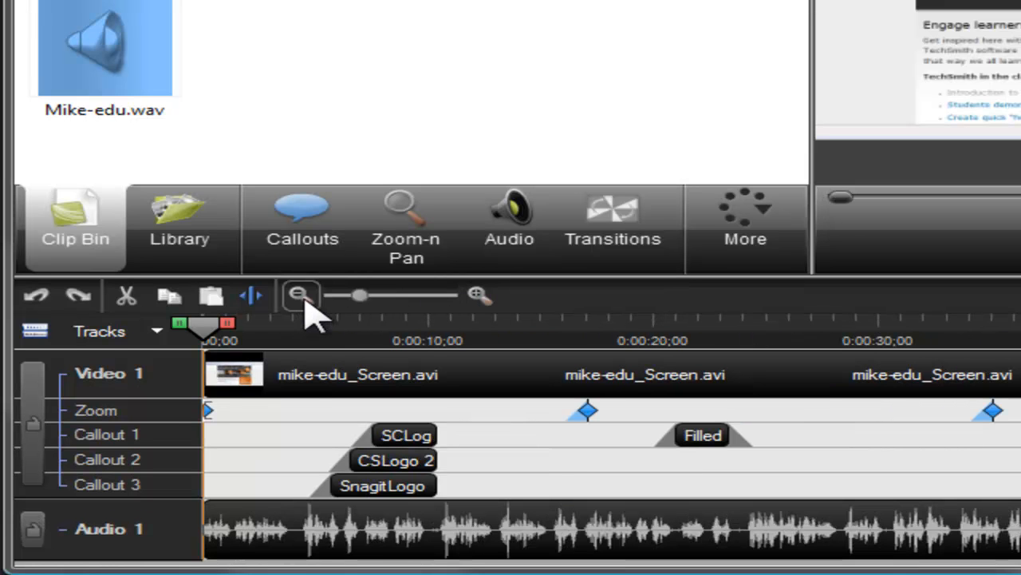
Step: Move the SCLogo 3 callout to start at 0:00:11;06 and adjust both ends to span about 9 to 14 seconds
click(426, 447)
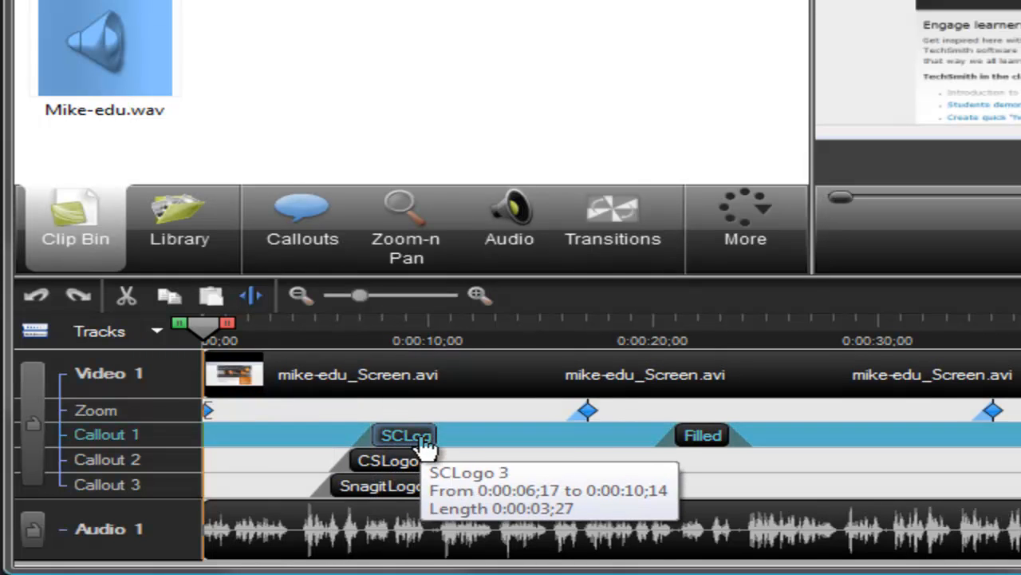
click(171, 449)
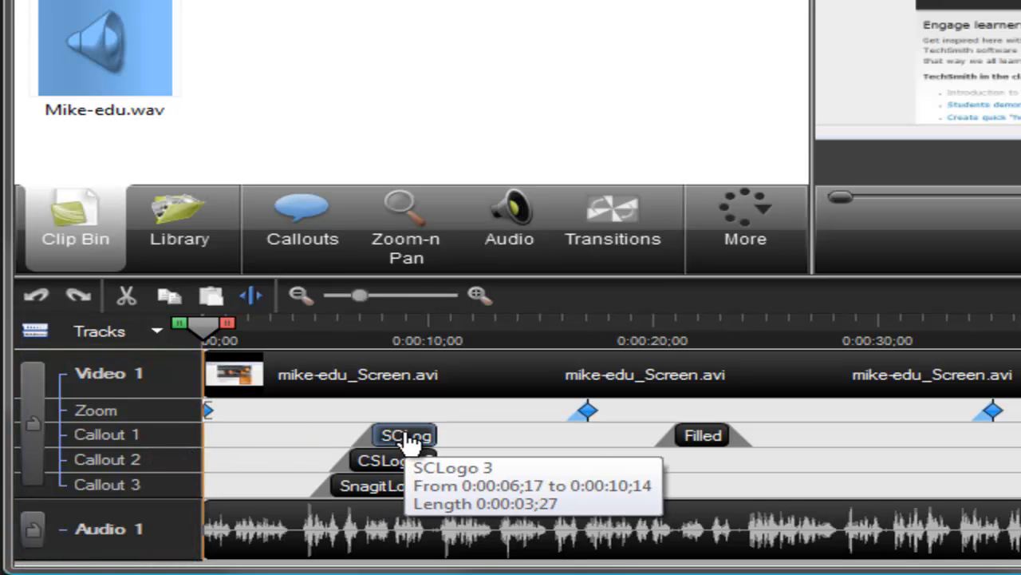
drag(406, 435, 509, 437)
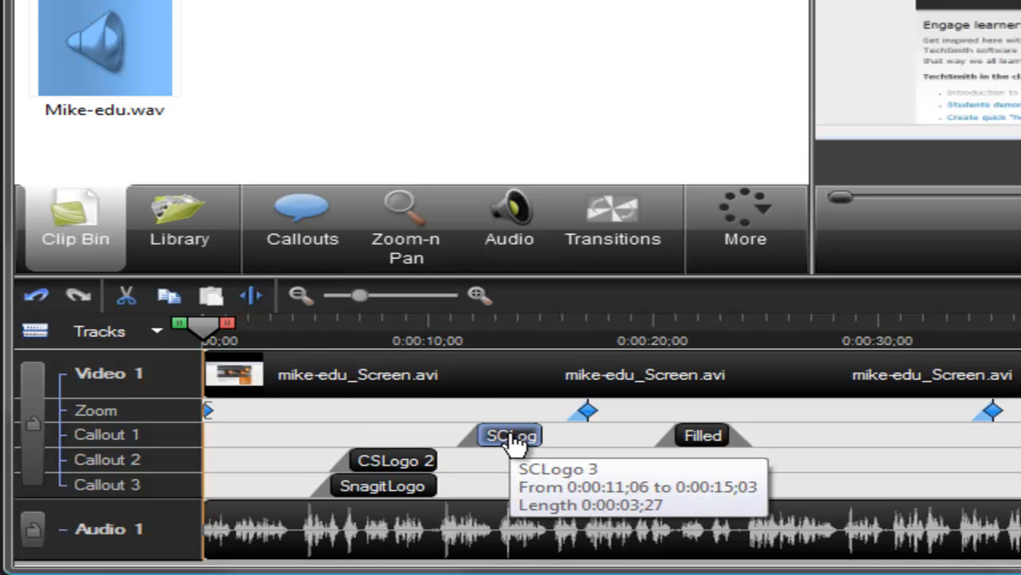
drag(467, 435, 423, 434)
drag(541, 435, 522, 433)
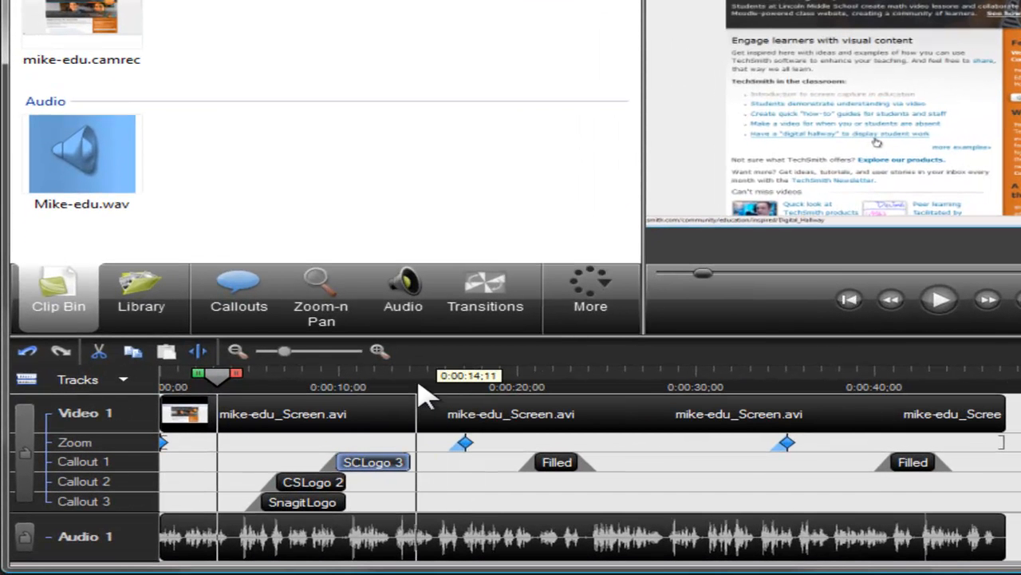
Step: Select the timeline range from 0:00:10;27 to 0:00:20;16 and clear the selection
click(419, 389)
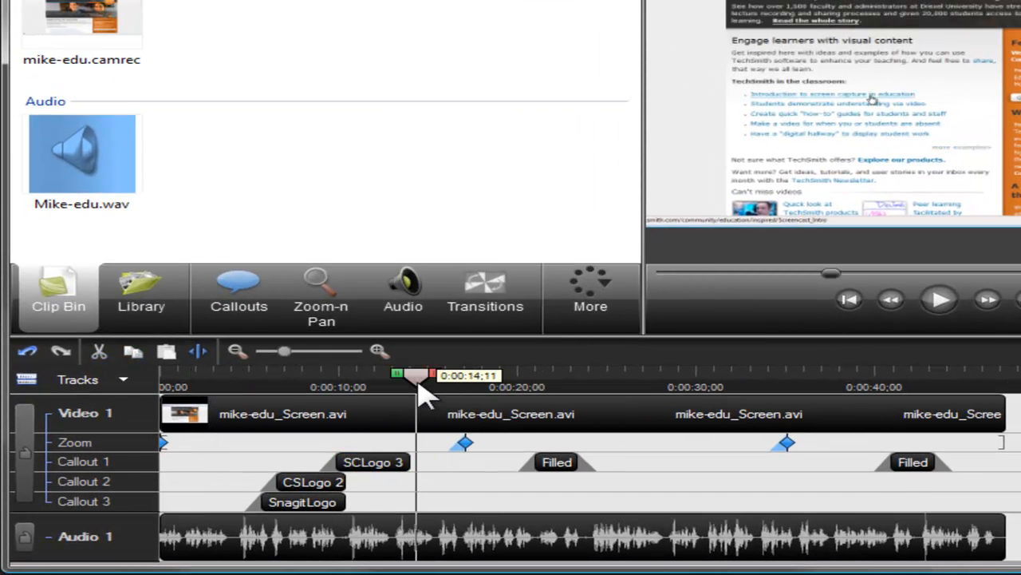
drag(421, 391, 405, 385)
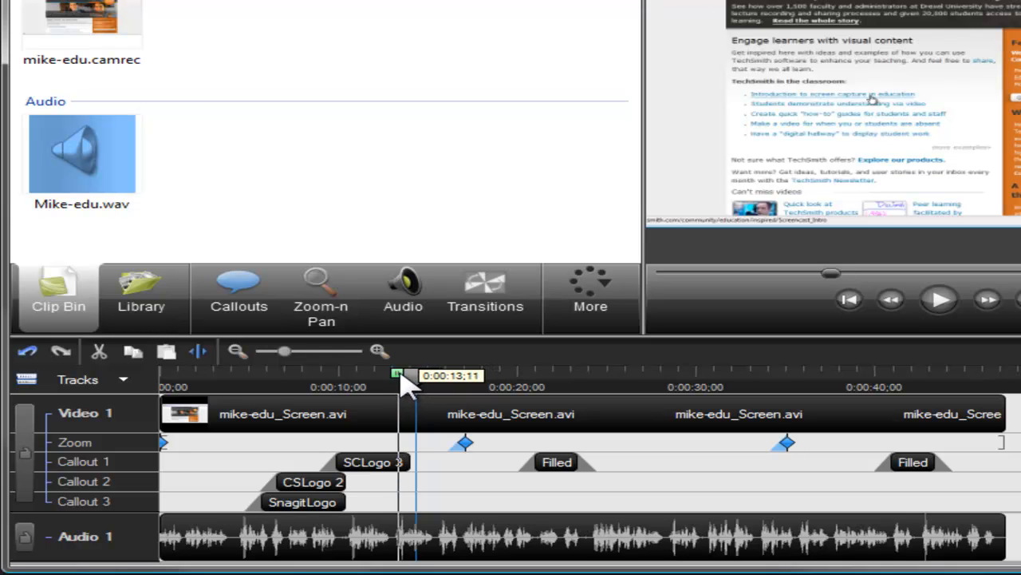
mouse_move(404, 385)
mouse_down()
mouse_move(343, 386)
mouse_move(539, 380)
mouse_move(520, 388)
mouse_up()
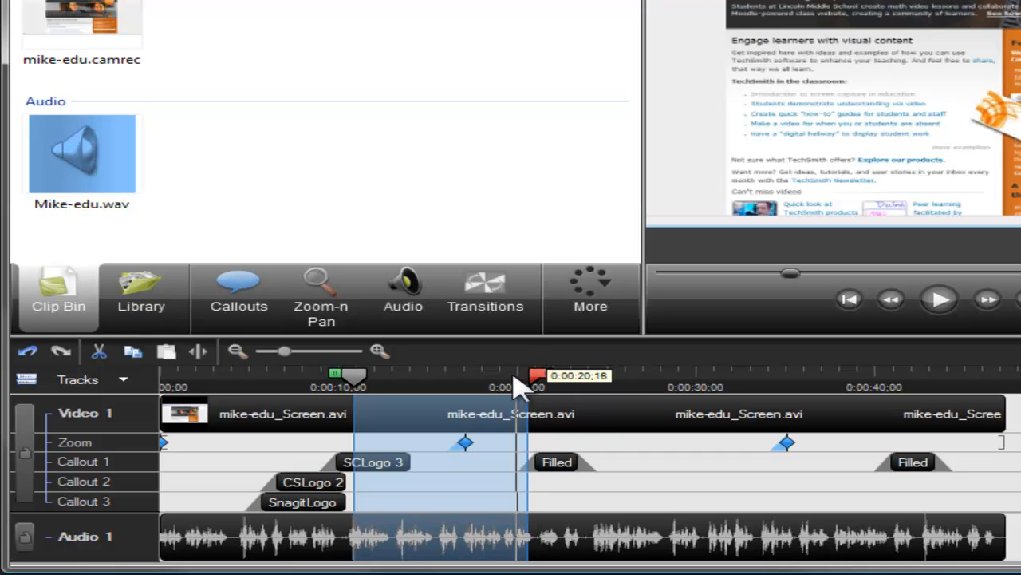
double_click(357, 380)
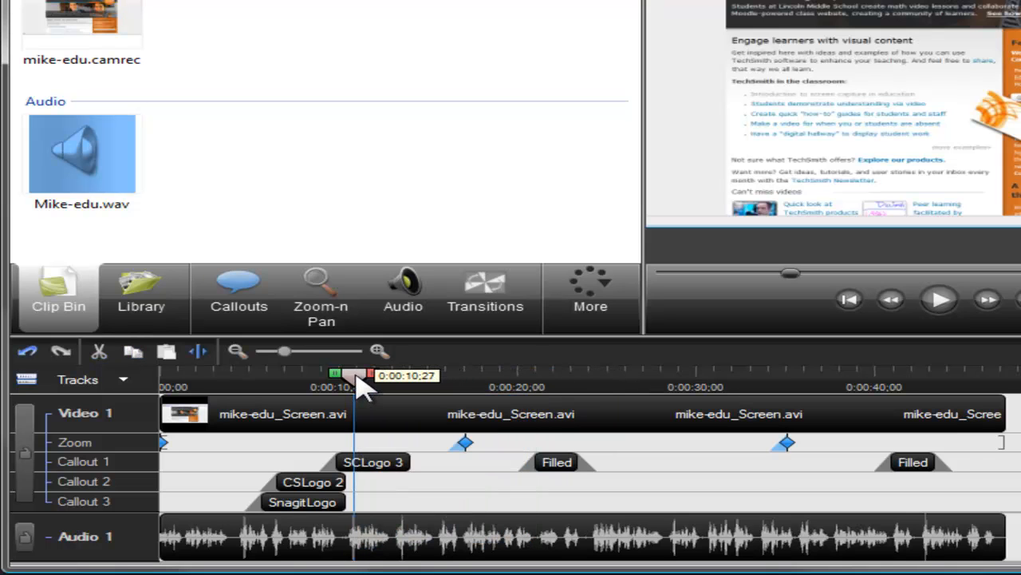
Step: Split the video and audio clips at about 4 seconds on the timeline
drag(356, 389, 235, 388)
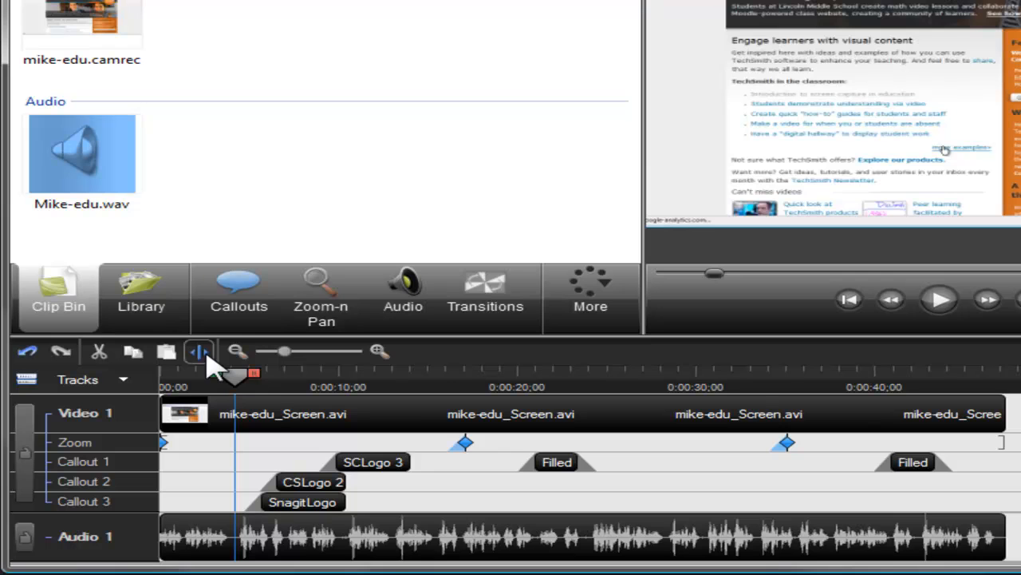
click(208, 357)
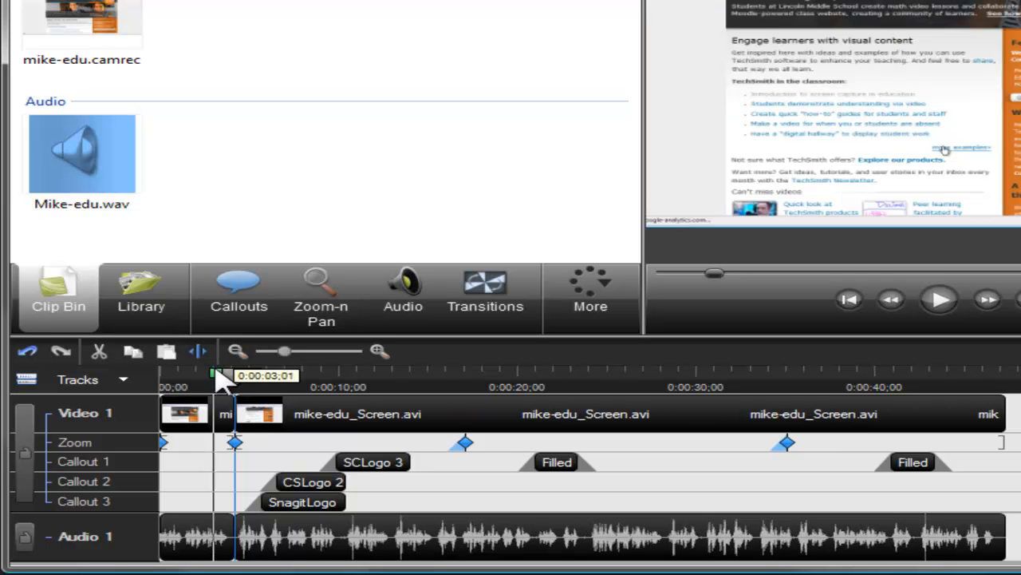
Step: Try cutting the section between about 1 and 4 seconds from the timeline and undo the cut
drag(221, 381, 162, 382)
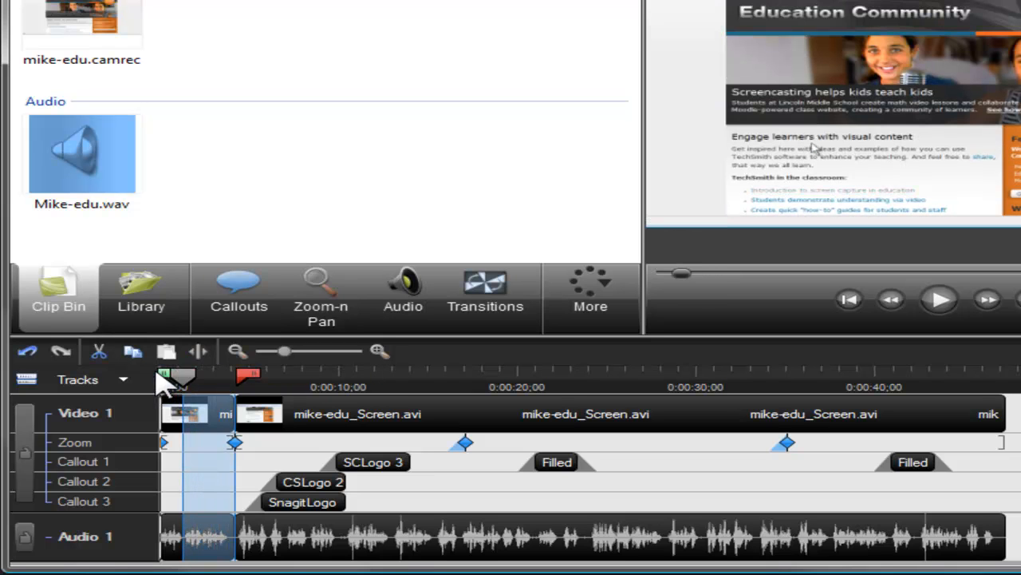
click(93, 357)
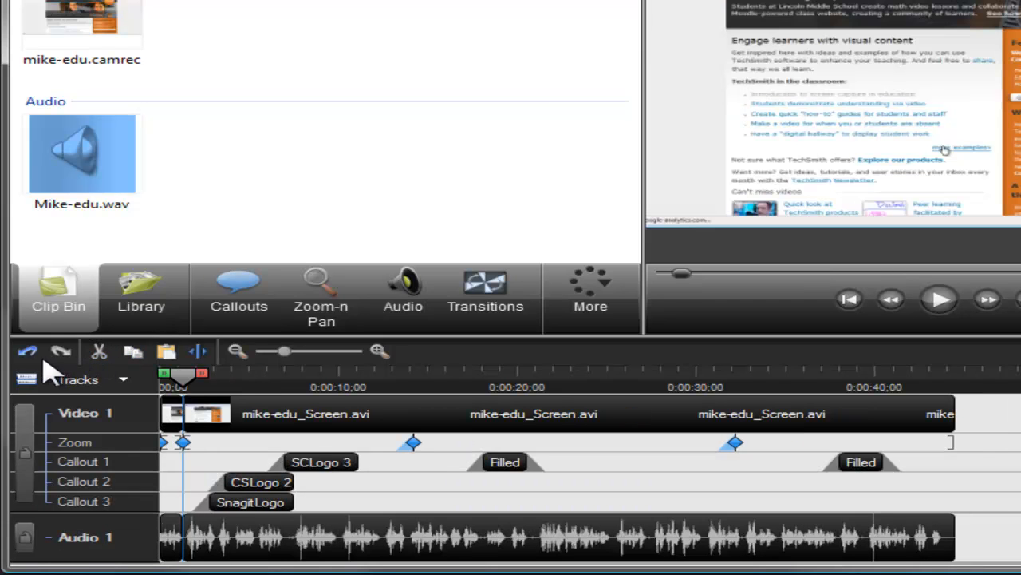
click(32, 355)
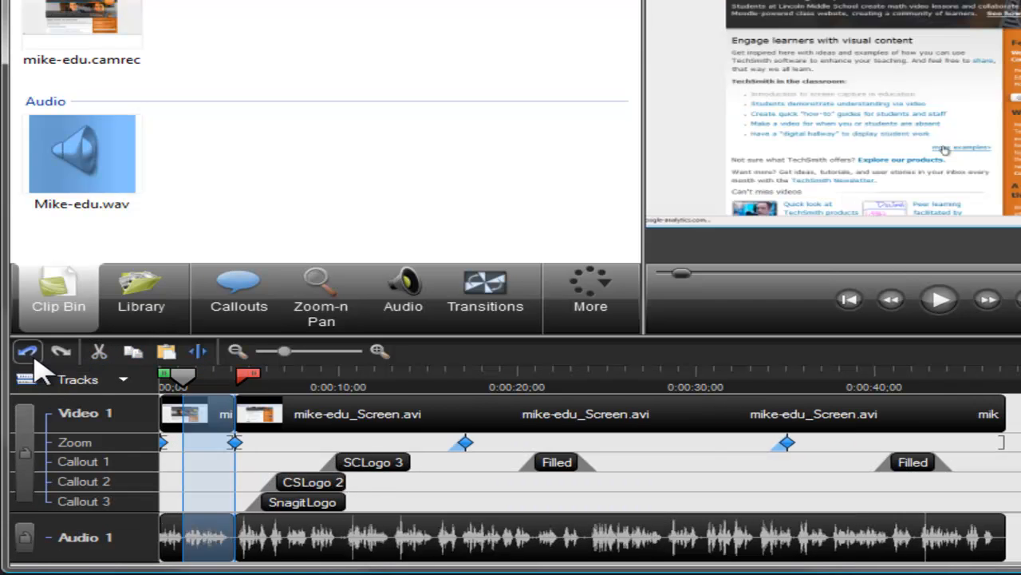
click(272, 382)
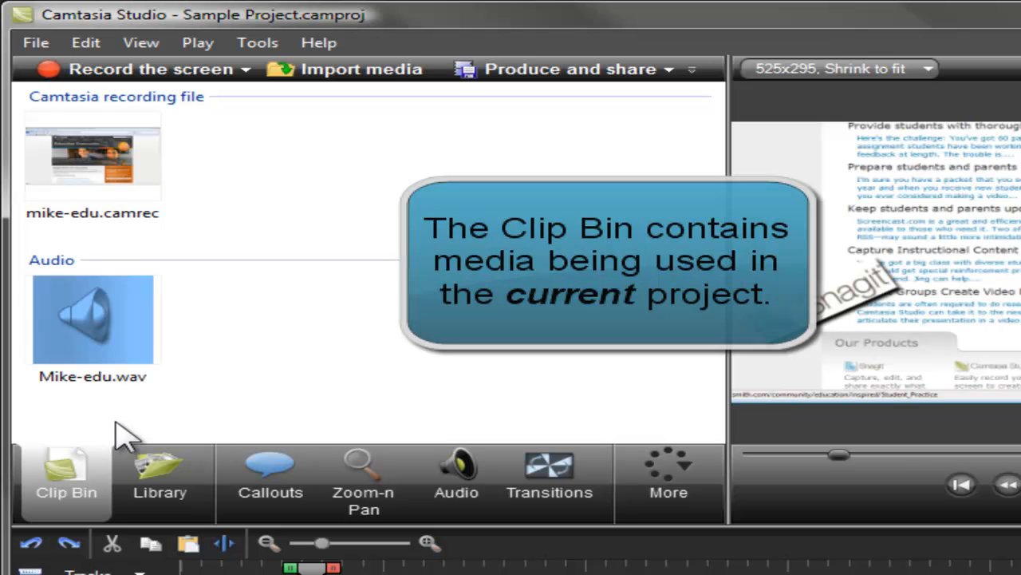
Step: Expand the library's Rounded Angles folder and add the timeline selection from 0:00:03;25 to about 0:00:06;15 to the library
click(154, 474)
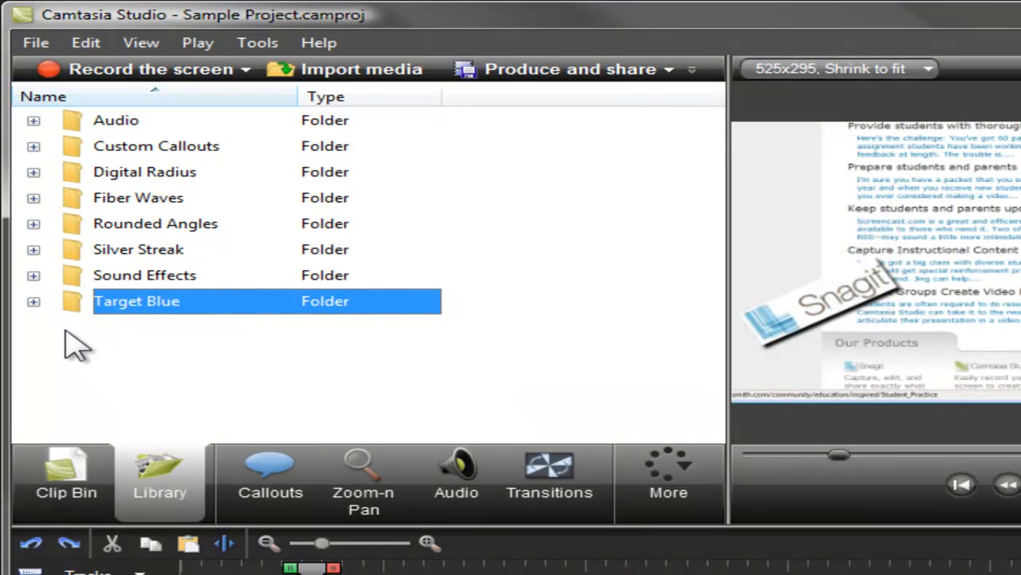
click(33, 223)
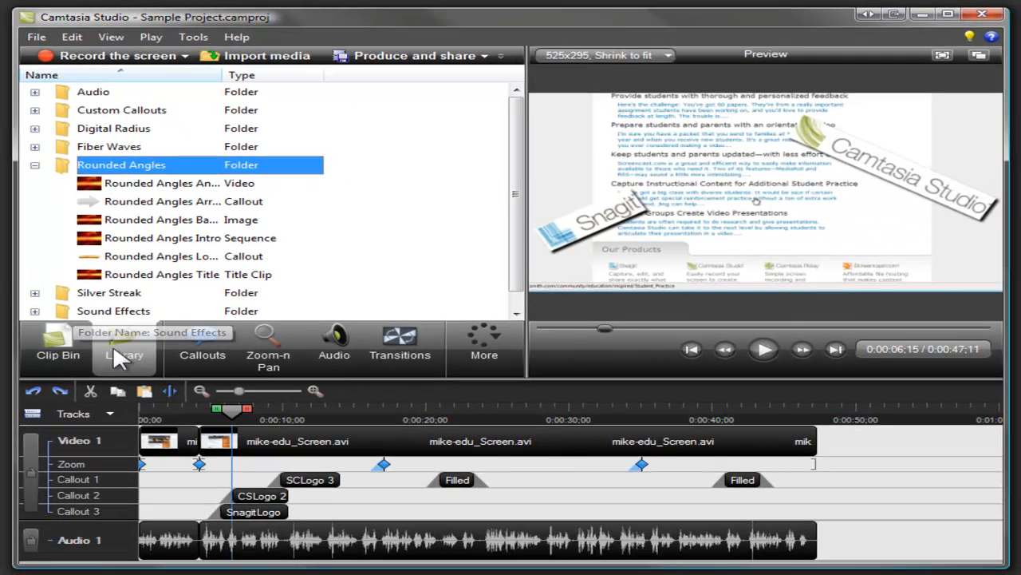
drag(213, 411, 192, 412)
right_click(212, 442)
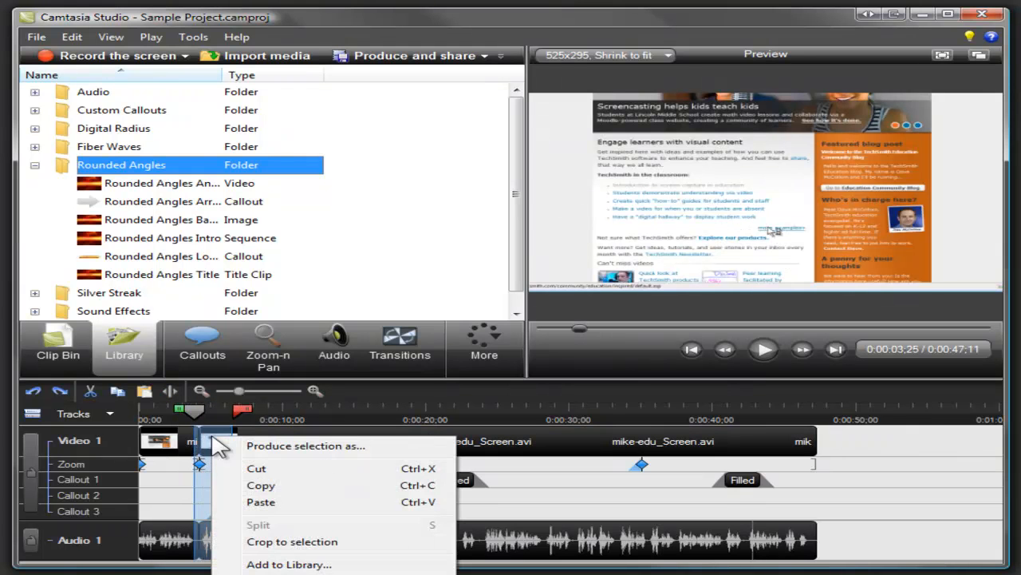
click(257, 564)
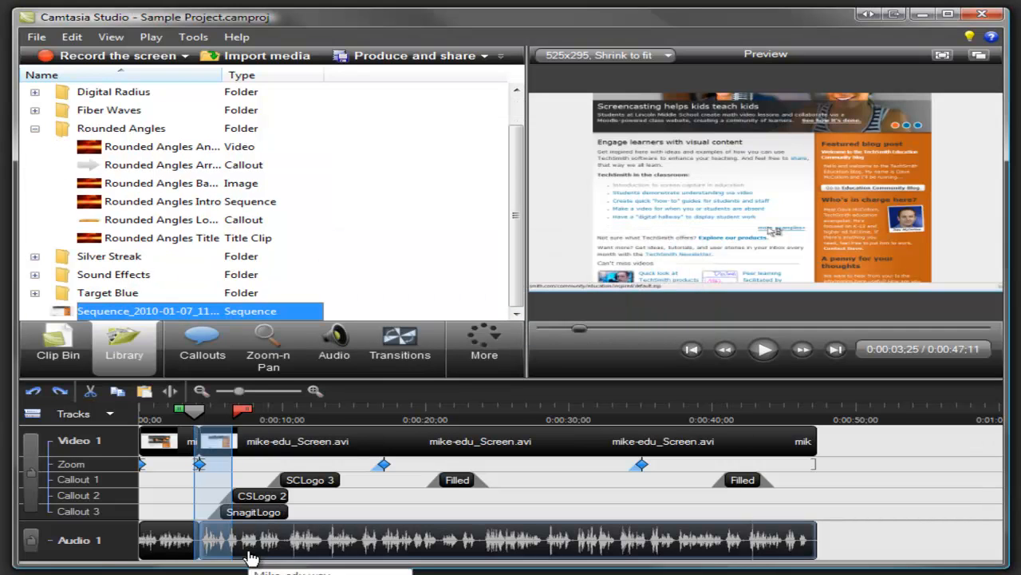
Step: Insert the Rounded Angles Title clip at the very start of the Video 1 track
click(205, 239)
drag(150, 389, 149, 443)
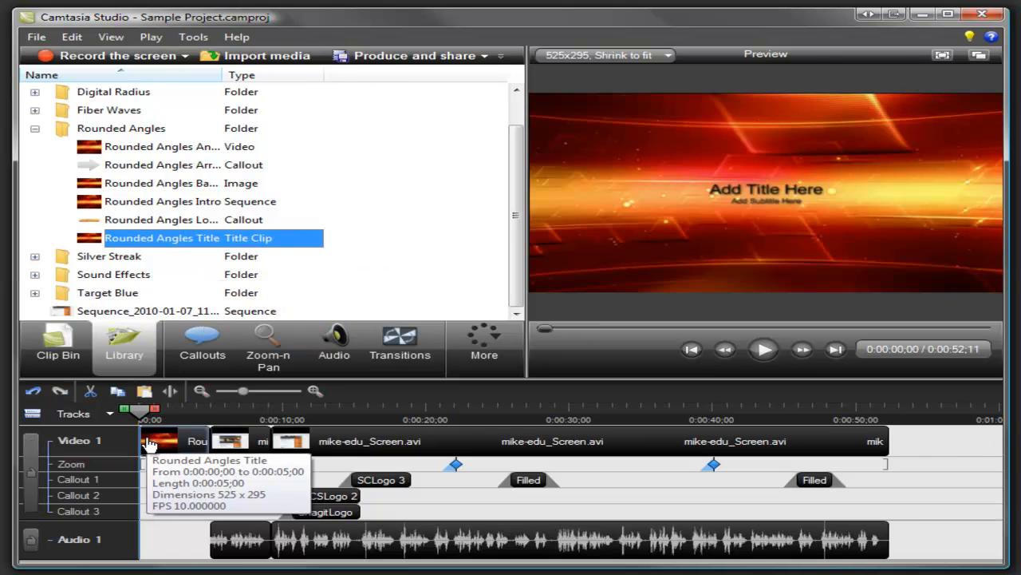
Step: Add an arrow callout at 0:00:05;24, shrink it and place it beside the girl in the page banner
click(232, 419)
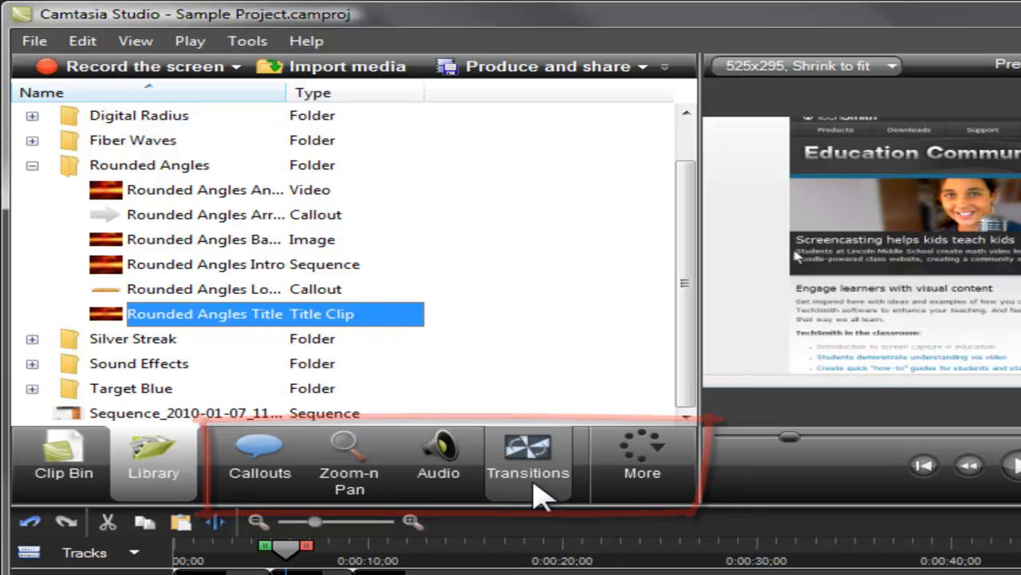
click(267, 455)
click(124, 201)
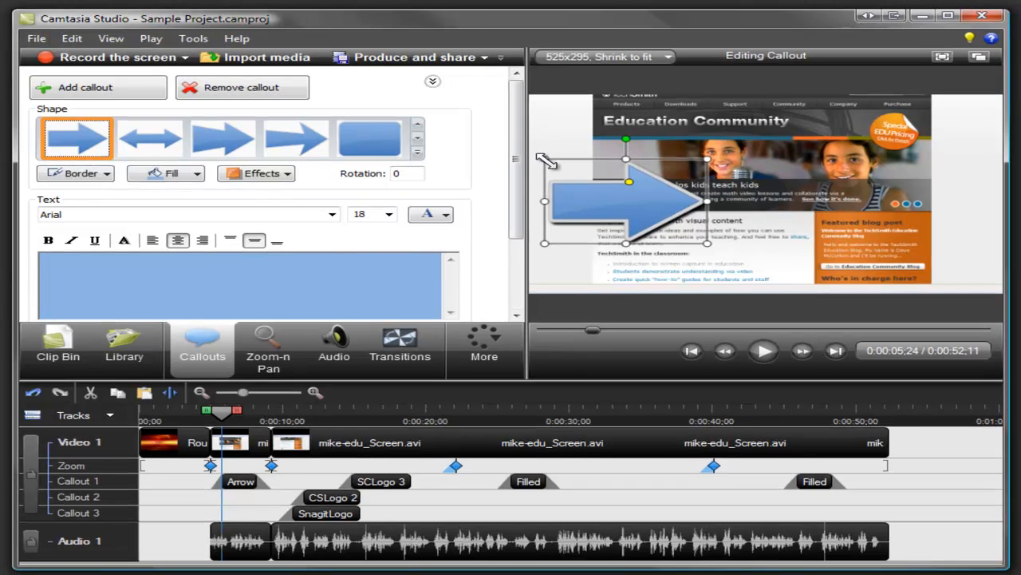
drag(546, 160, 616, 159)
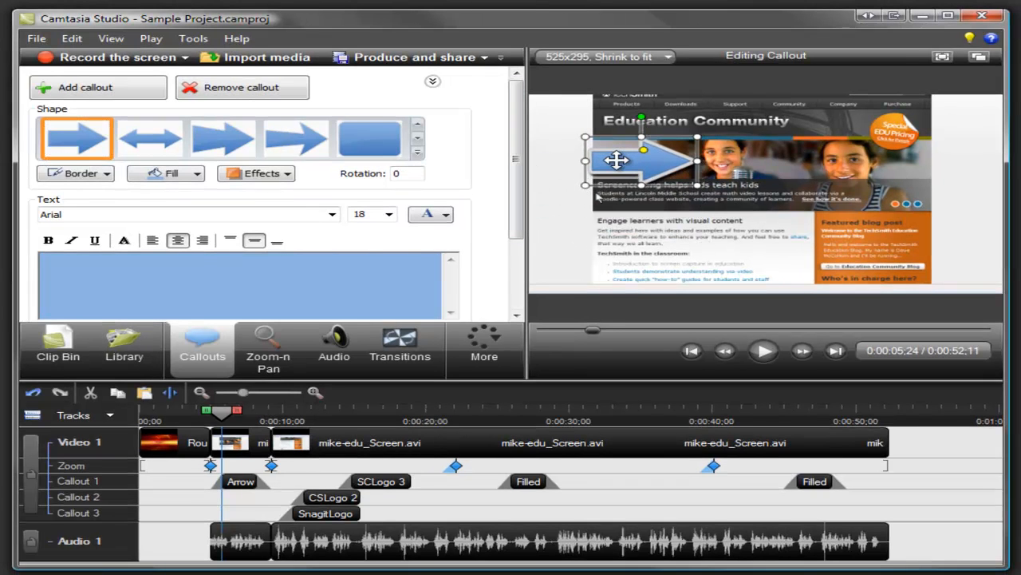
Step: Add a Fade through black transition between the Rounded Angles Title and the first mike-edu_Screen.avi clip
click(407, 335)
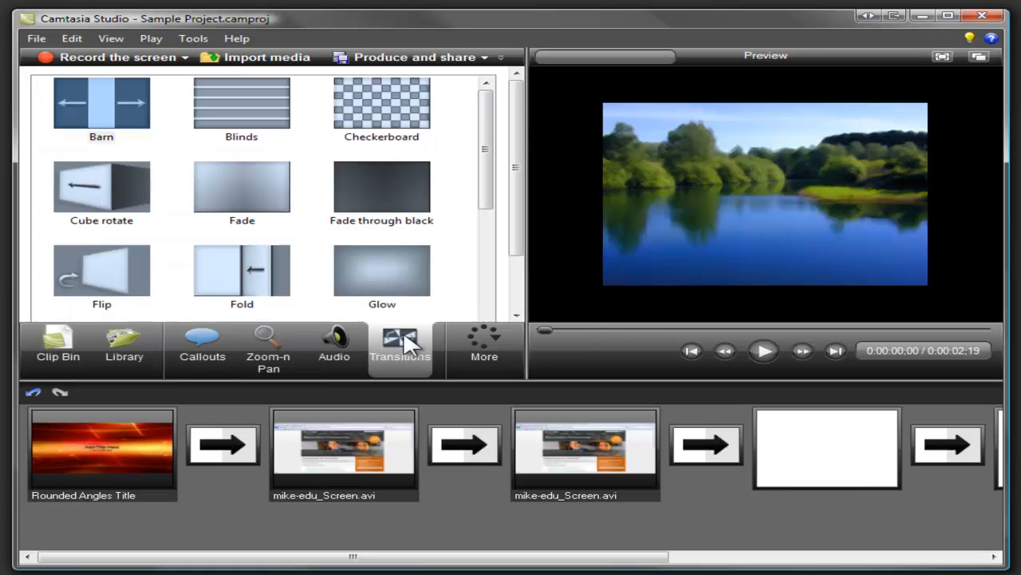
drag(397, 192, 232, 443)
click(72, 359)
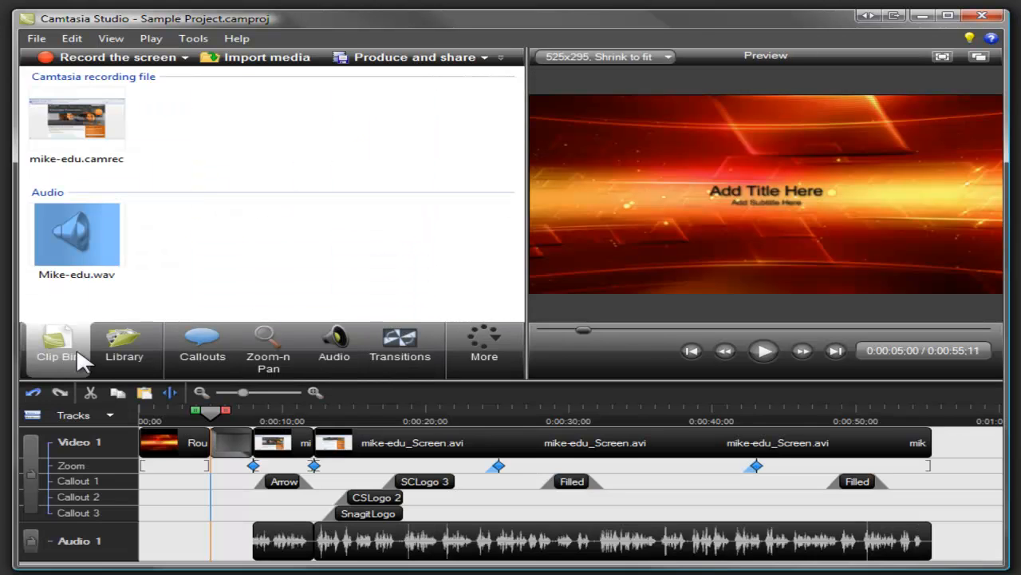
Step: Add a Zoom-n-Pan keyframe at 0:00:13;03 that zooms in on the text list under Get Inspired
click(327, 415)
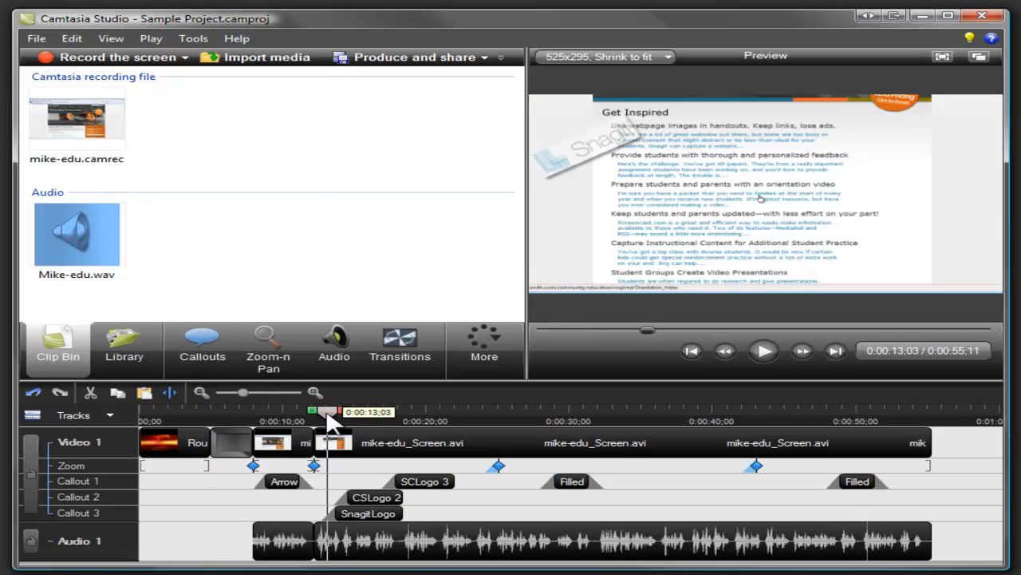
click(268, 348)
drag(88, 159, 267, 269)
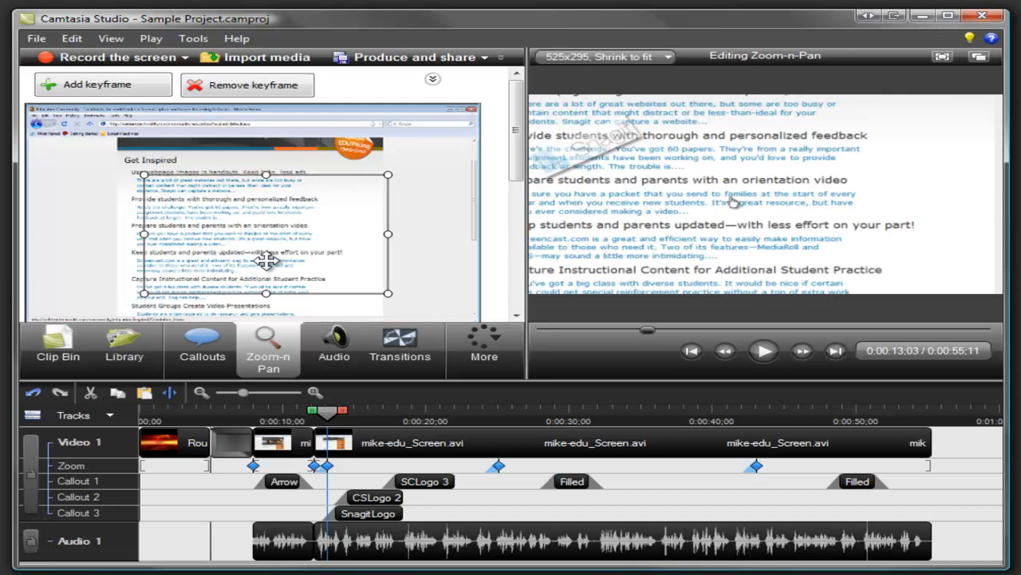
Step: Set the mouse cursor's highlight effect to Highlight in the Cursor Effects
click(493, 340)
click(500, 372)
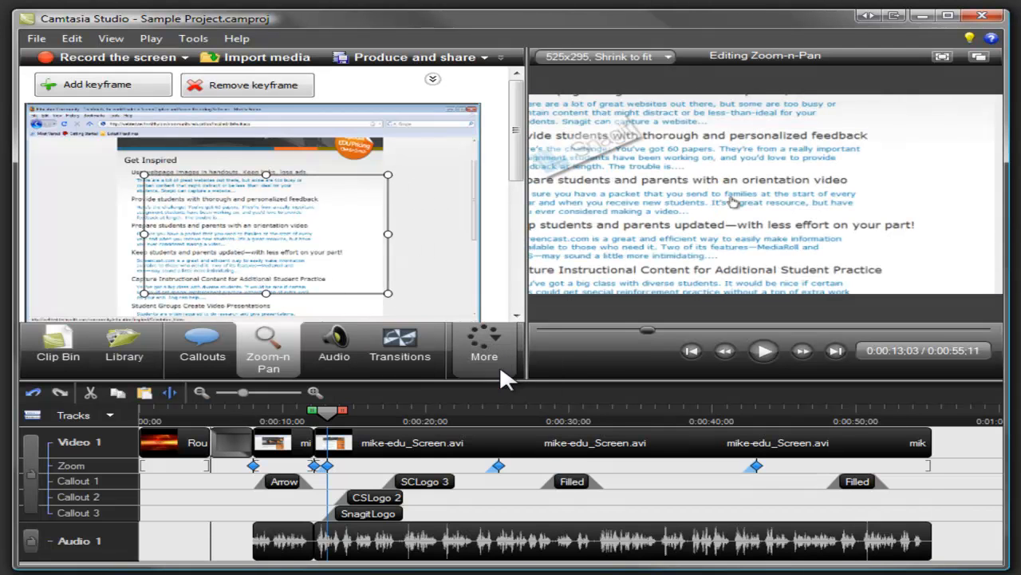
click(229, 276)
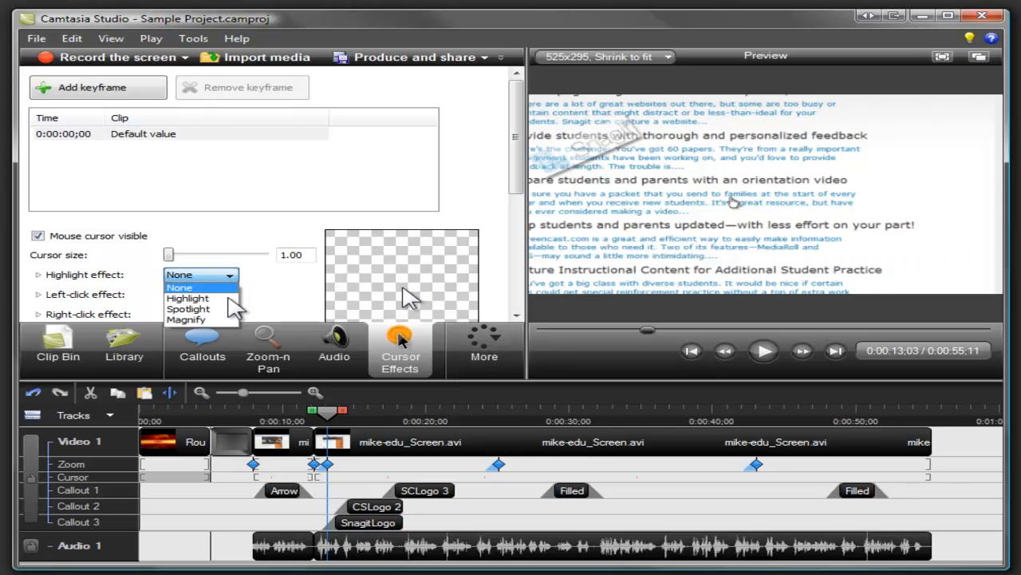
click(229, 297)
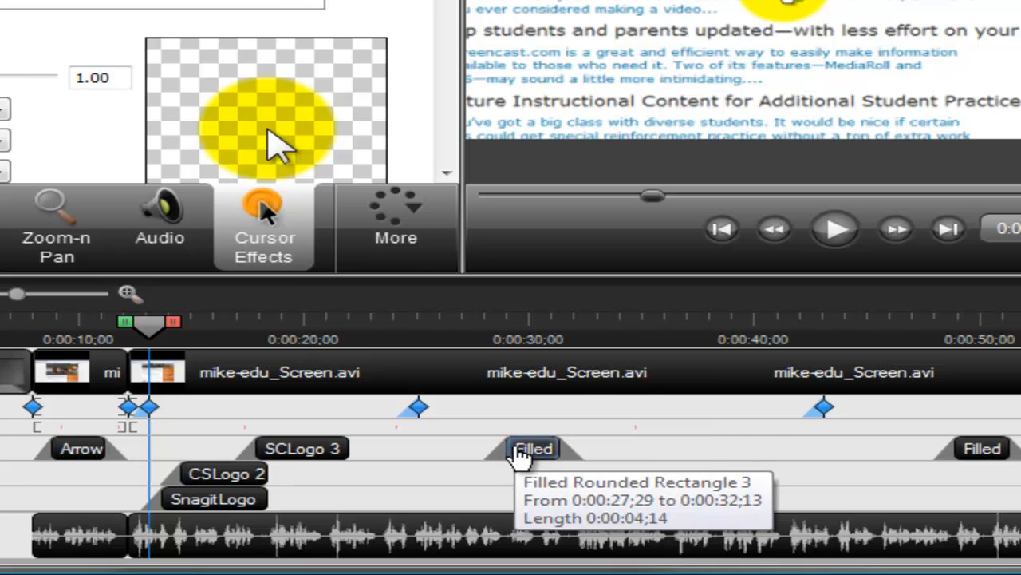
Step: Enlarge the filled rounded rectangle callout that reads "Image & Video, Easy to Use, Free!" and return to the Clip Bin
click(523, 451)
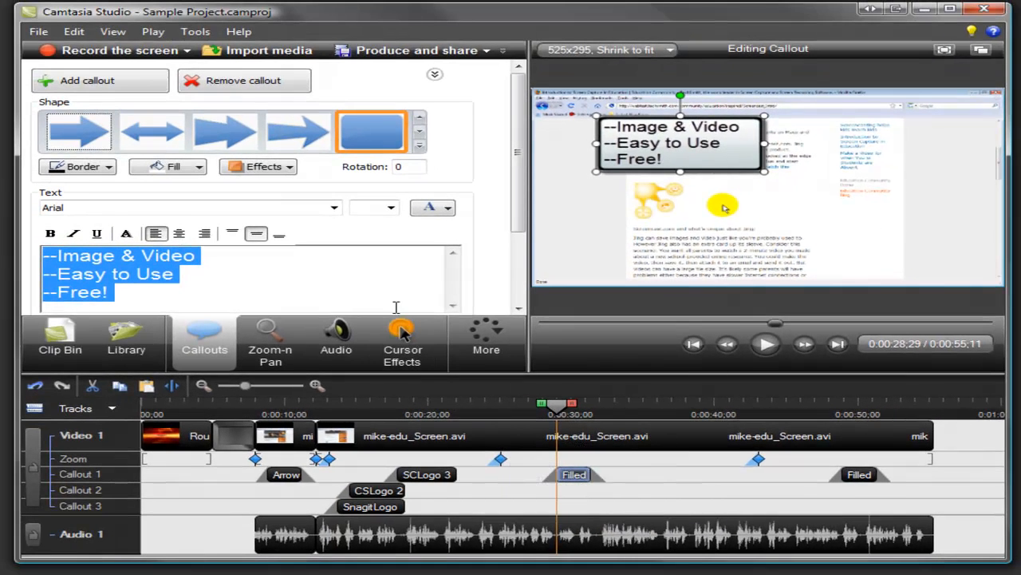
drag(764, 170, 806, 201)
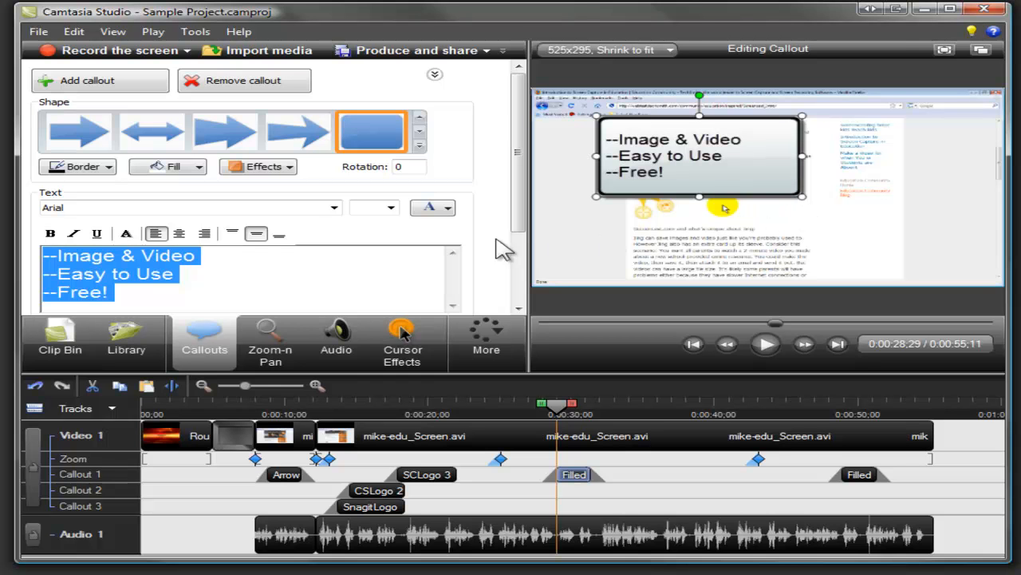
click(78, 330)
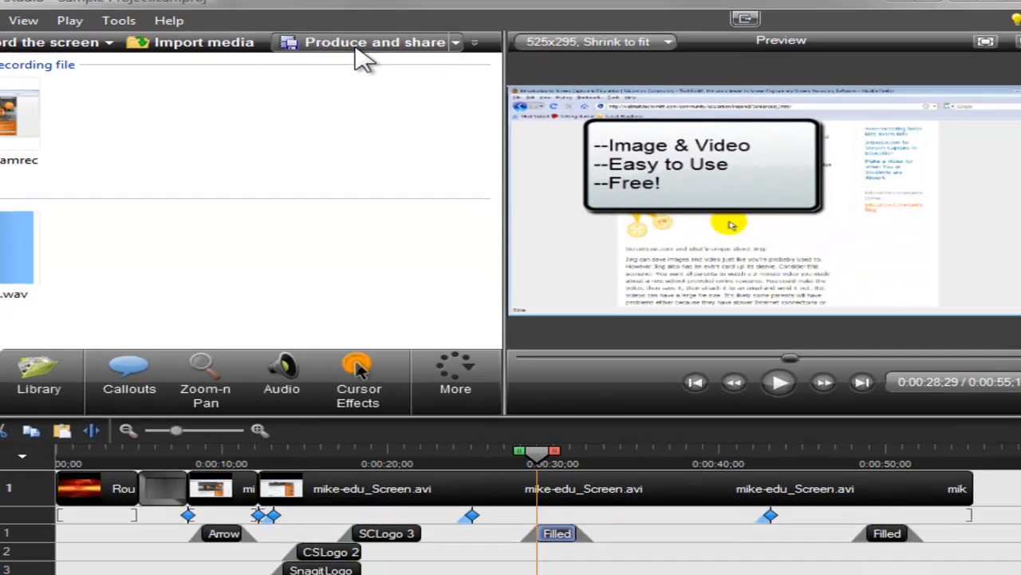
Step: Produce the video with the Blog preset under the production name Sample Project
click(359, 45)
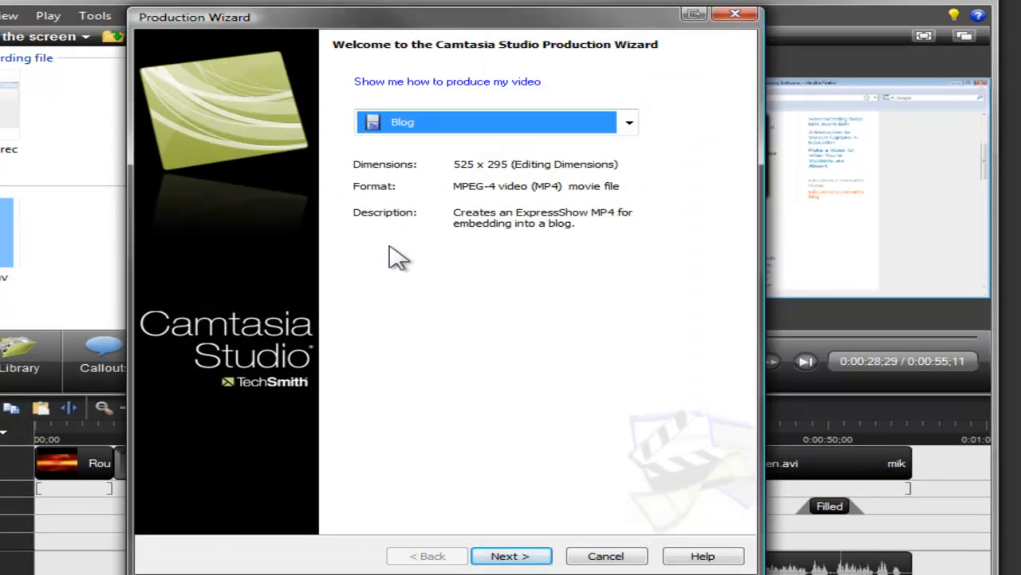
click(512, 555)
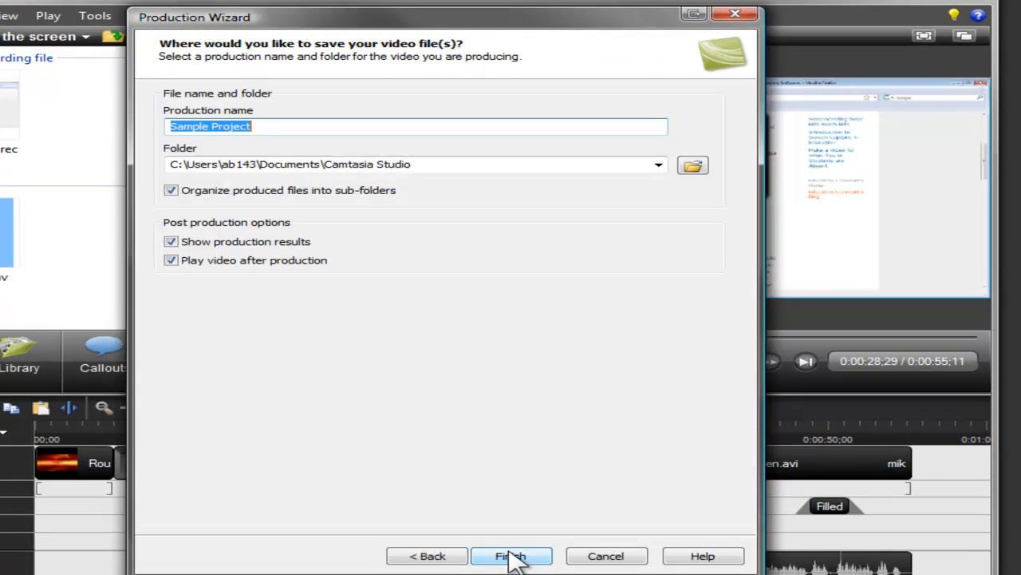
click(511, 555)
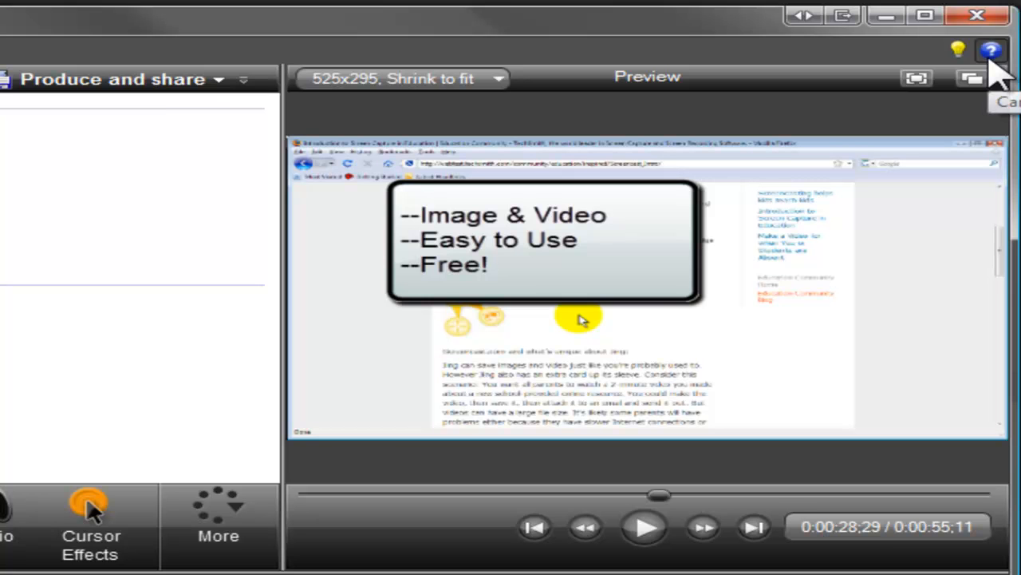
Step: Open the TechSmith Learning Center in the web browser
click(971, 40)
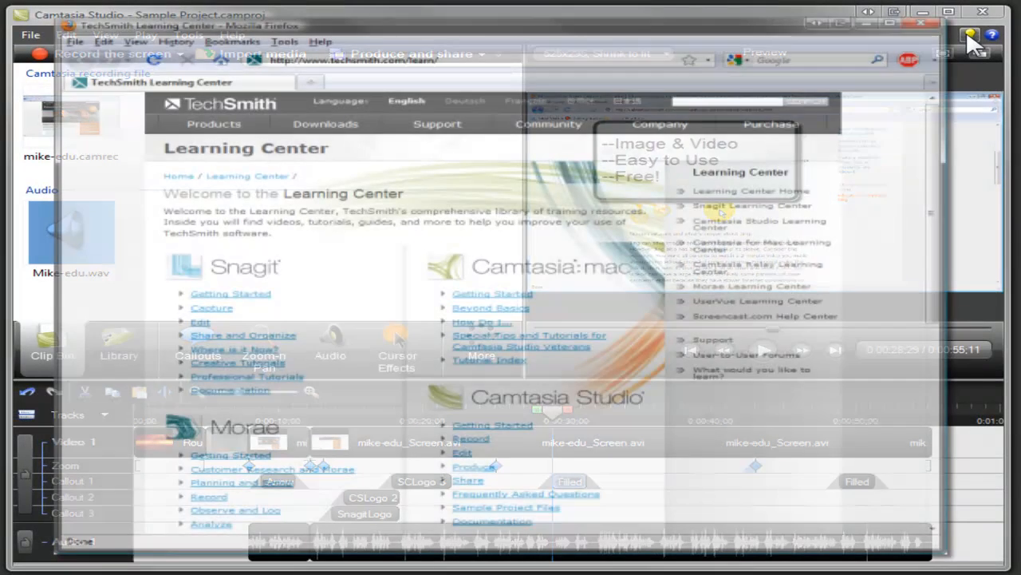